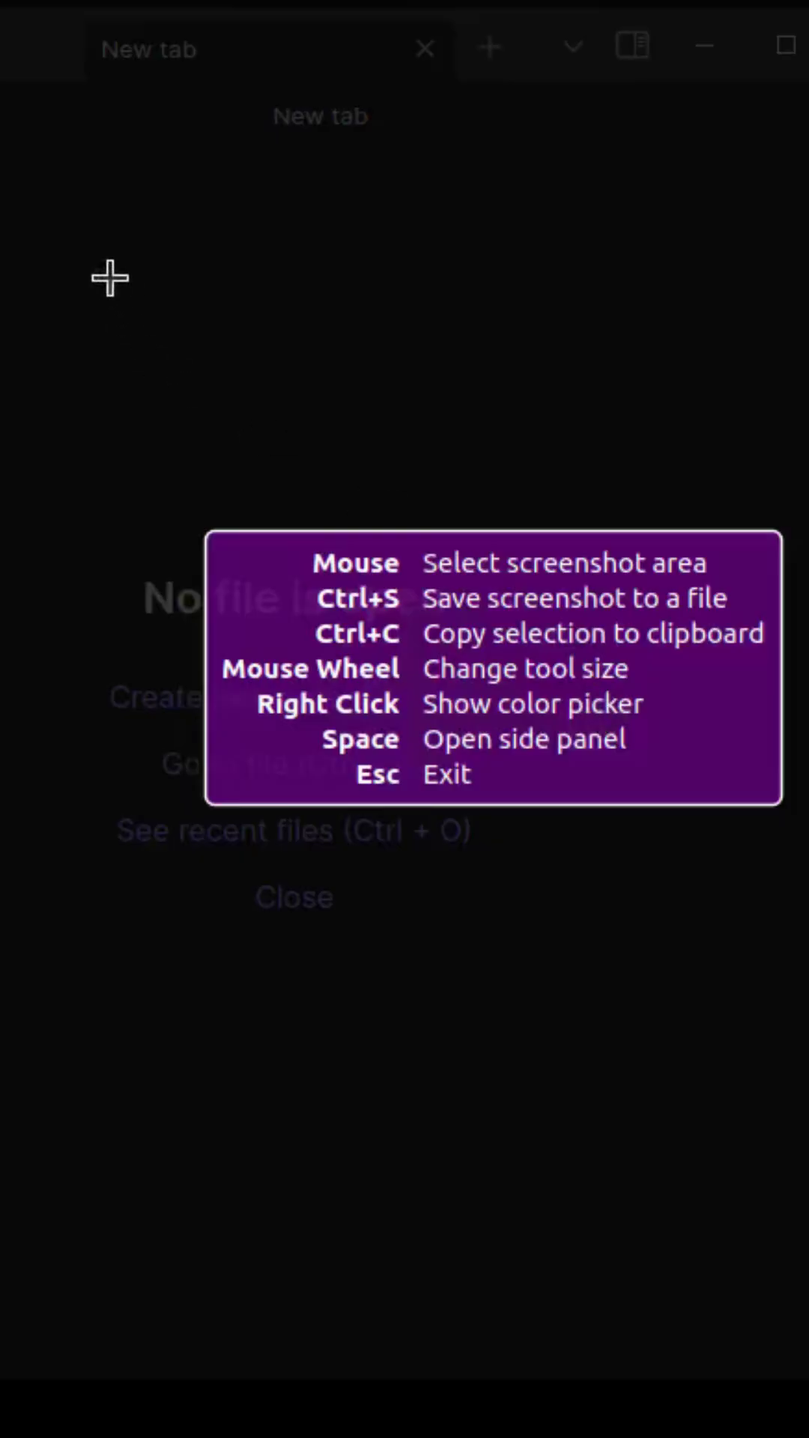
Drag a capture rectangle over the screen region to bring up Flameshot's editing tools.
drag(89, 221, 674, 1315)
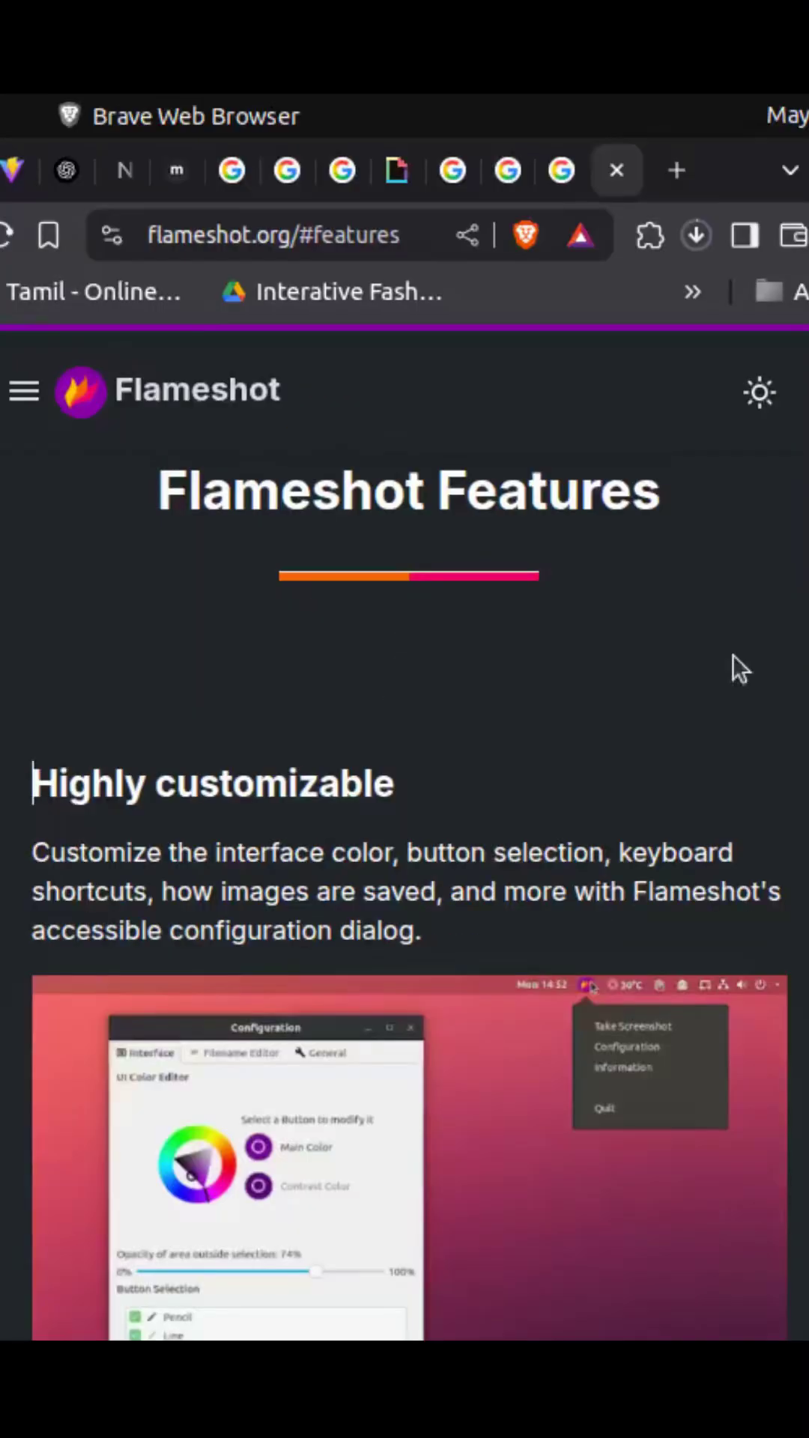
scroll(732, 654, down, 10)
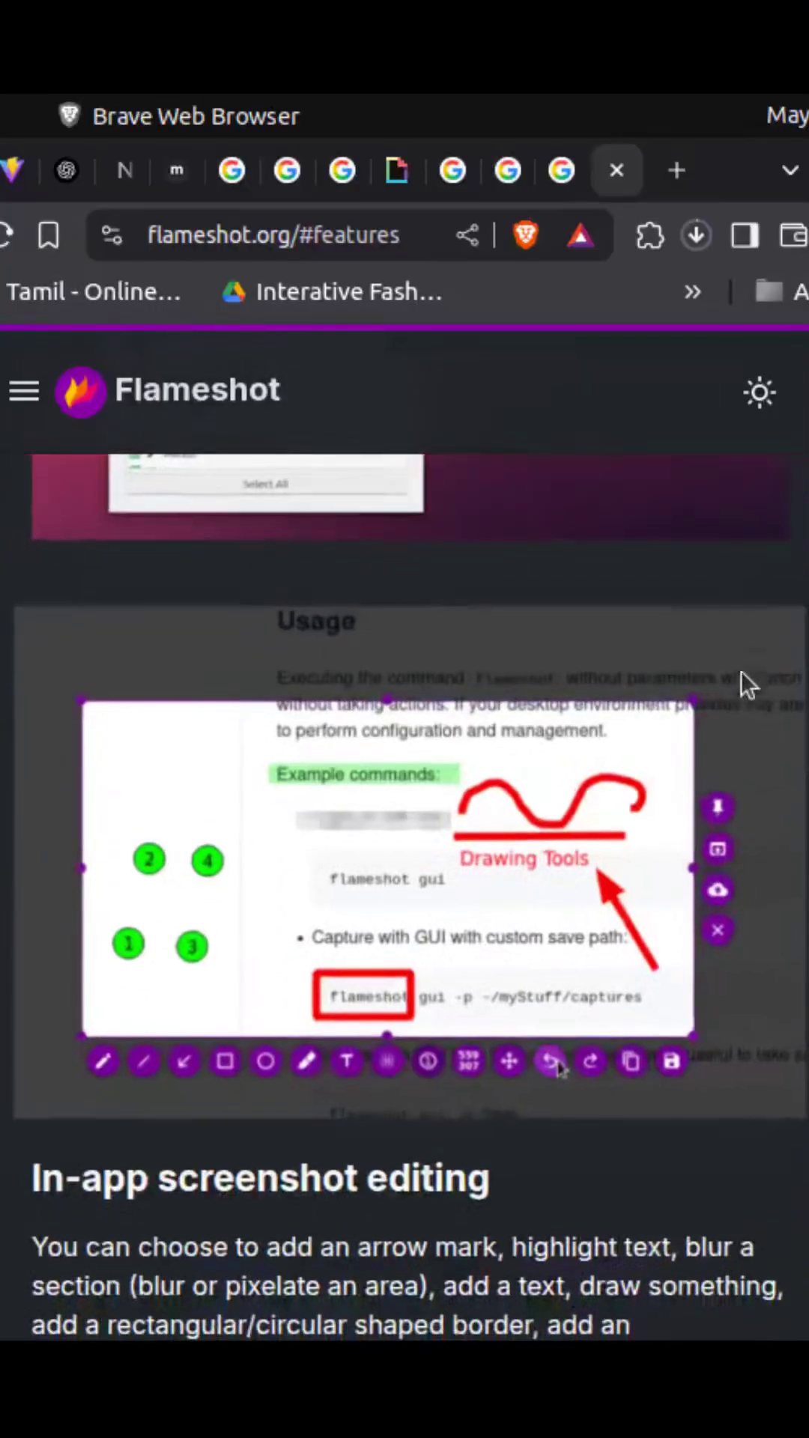
scroll(744, 686, down, 5)
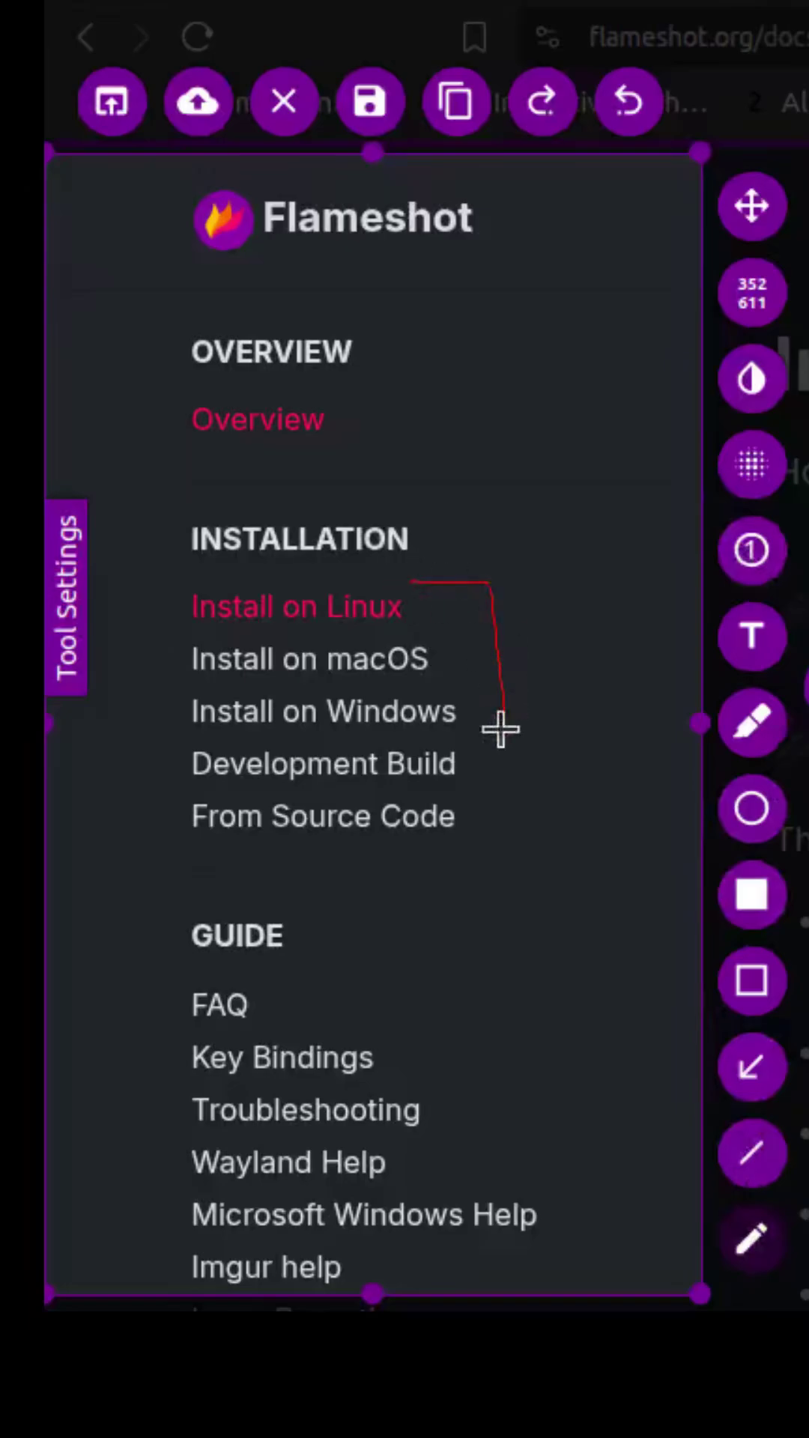
Draw red arrows on the capture.
mouse_move(472, 414)
mouse_down()
mouse_move(452, 473)
mouse_move(418, 515)
mouse_up()
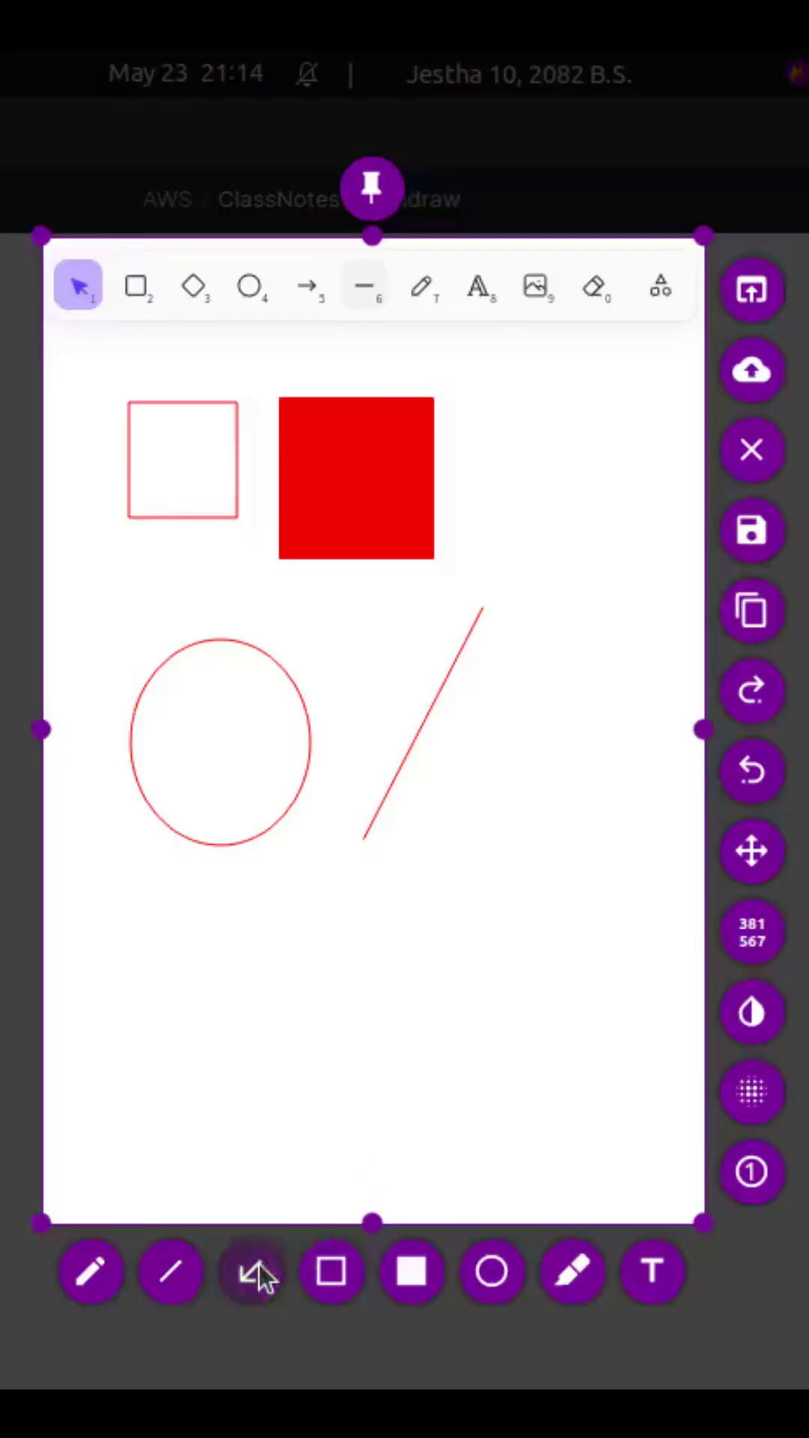
click(252, 1272)
mouse_move(360, 1031)
mouse_down()
mouse_move(411, 933)
mouse_move(541, 620)
mouse_up()
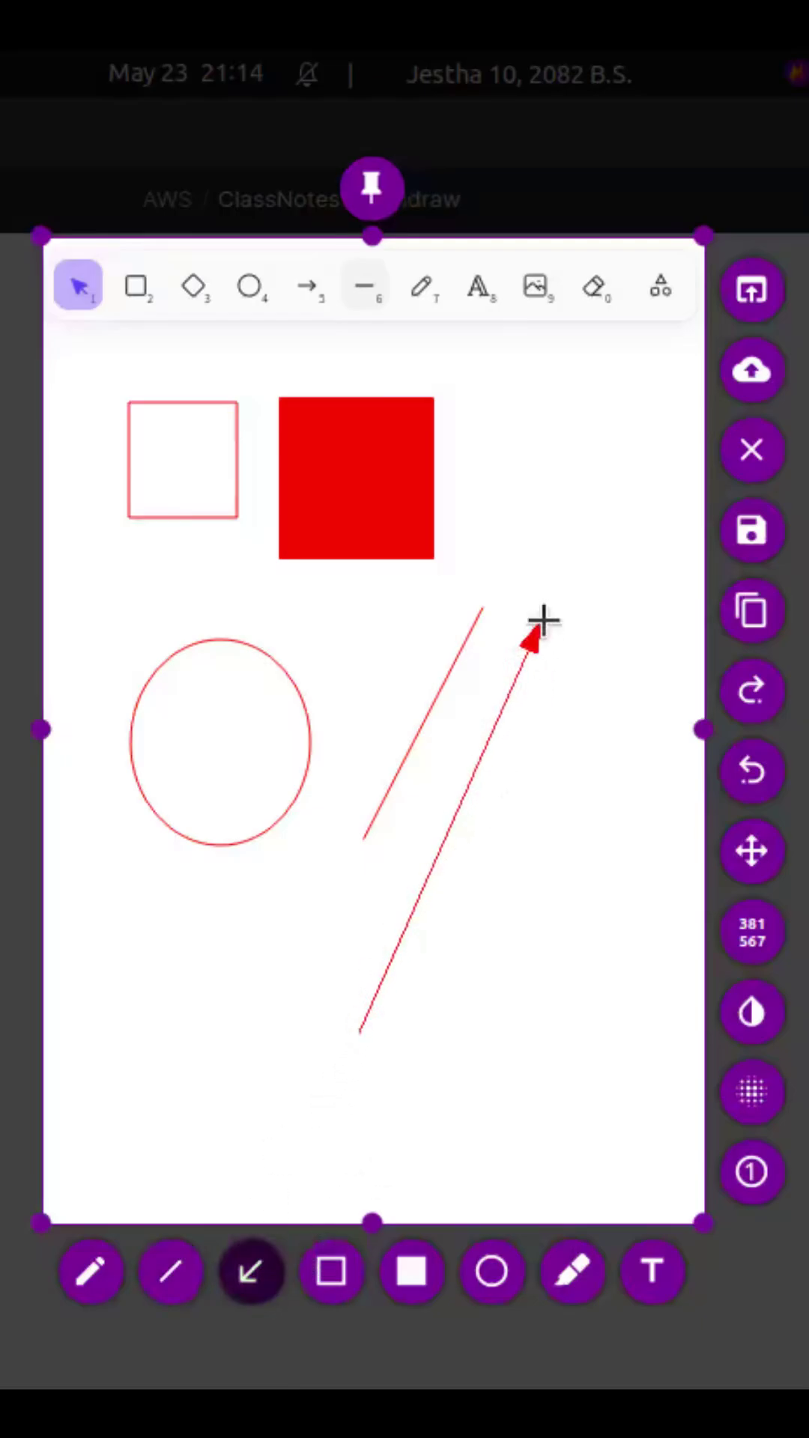
Add an outline rectangle, a solid red rectangle and a red ellipse.
drag(128, 401, 237, 518)
click(411, 1271)
drag(278, 398, 435, 555)
click(491, 1272)
mouse_move(128, 636)
mouse_down()
mouse_move(169, 664)
mouse_move(308, 847)
mouse_up()
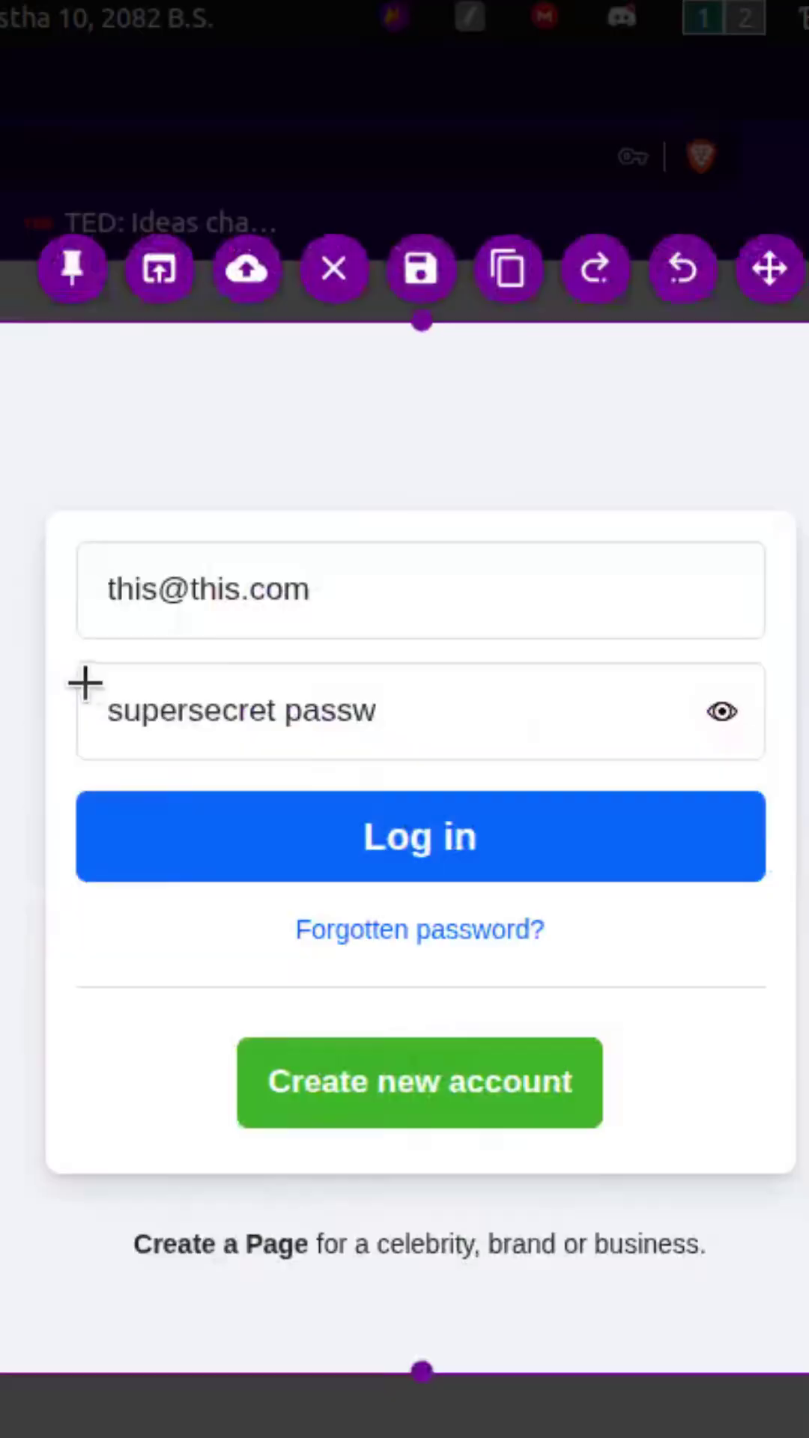
Blur the password field, number Subscribe, Share and the comment box, then capture Learn HTML.
mouse_move(99, 688)
mouse_down()
mouse_move(199, 723)
mouse_move(350, 750)
mouse_up()
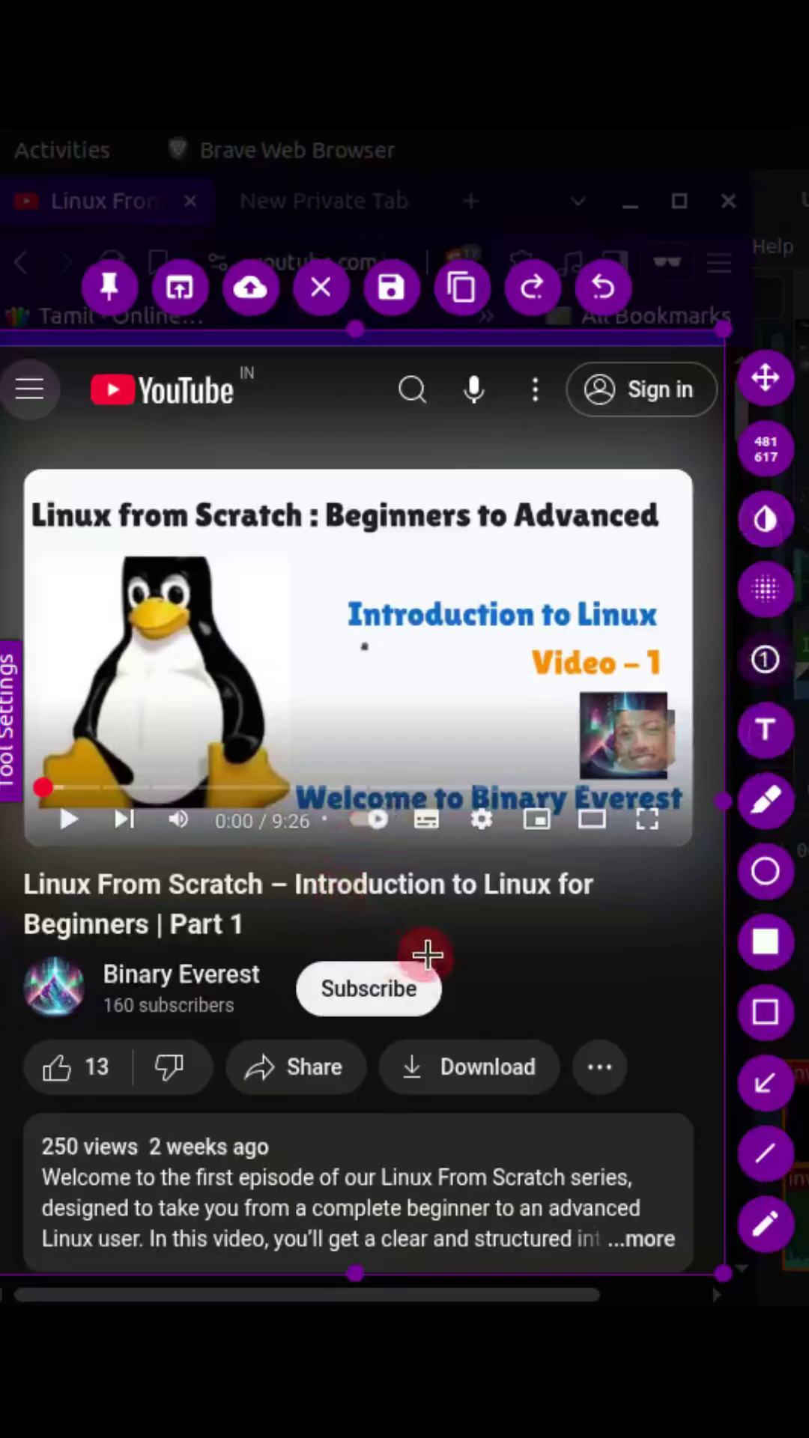
click(448, 968)
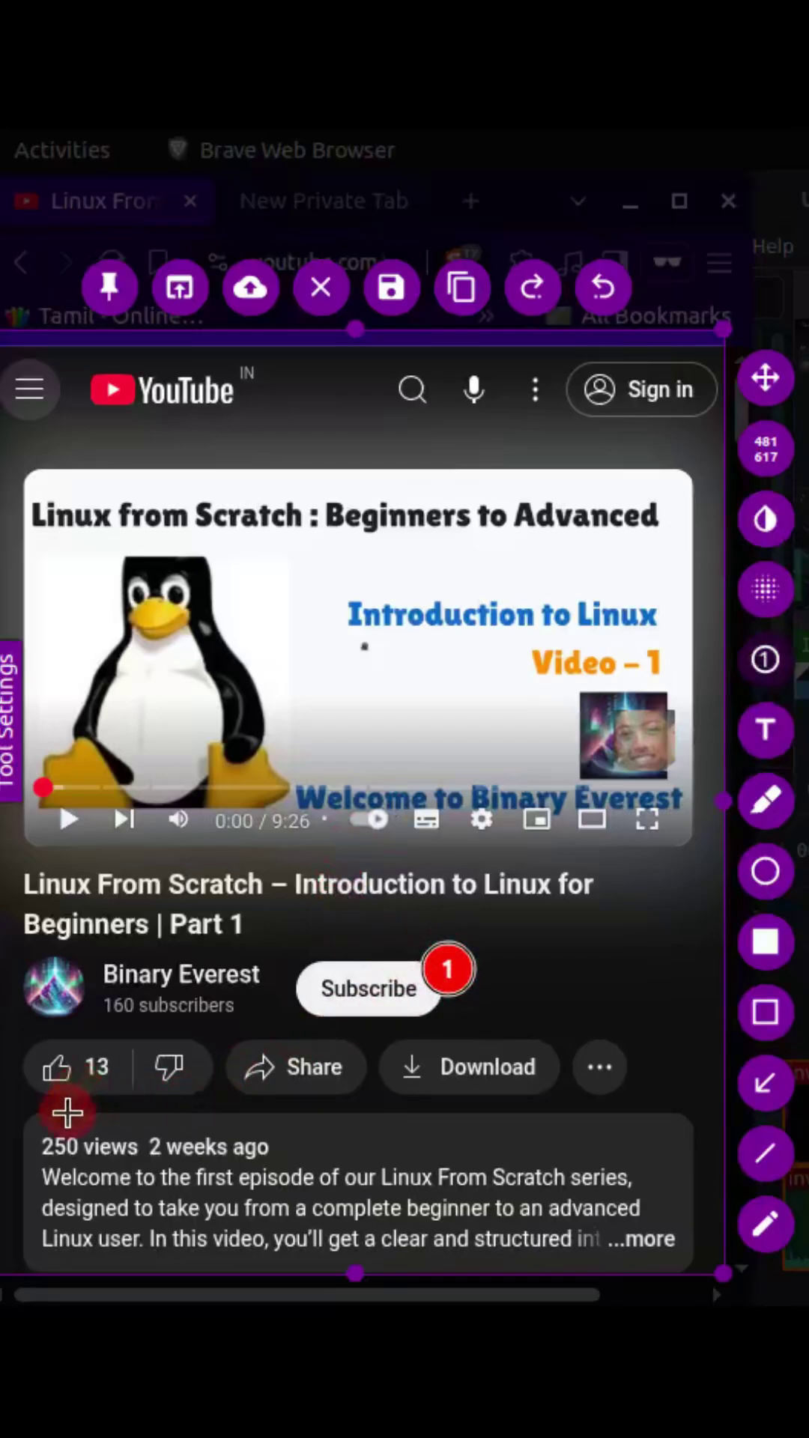
click(325, 1101)
click(438, 721)
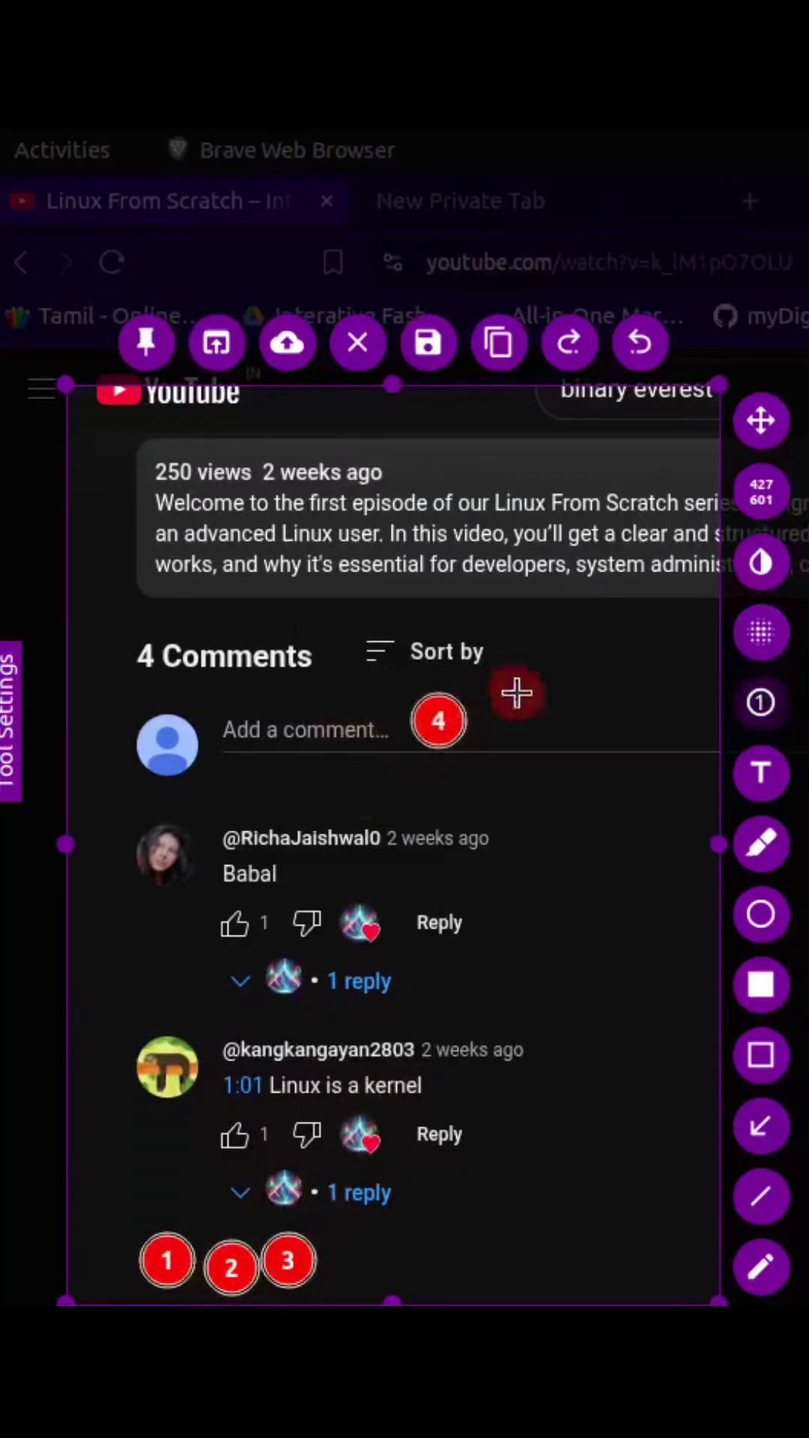
drag(70, 537, 647, 1190)
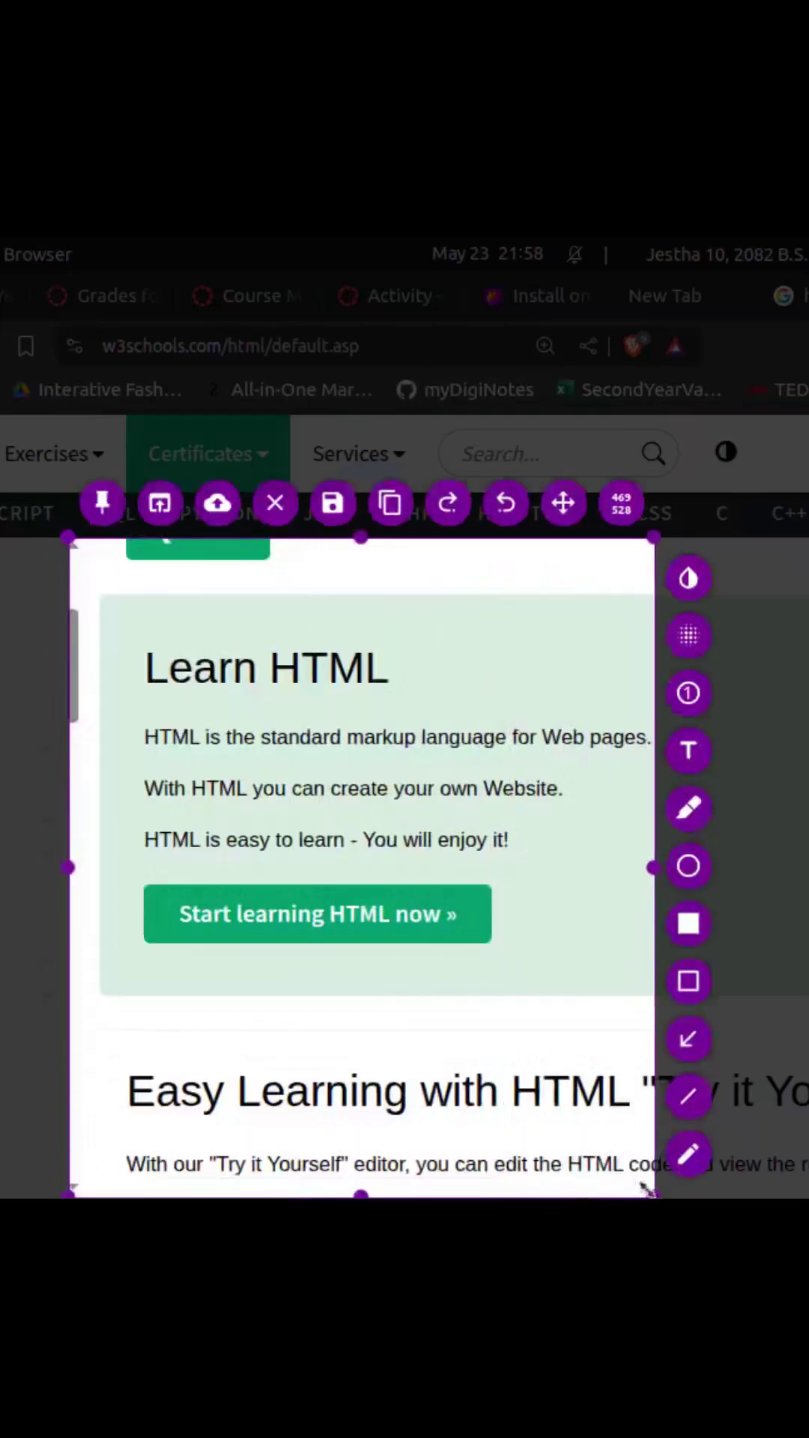
Pin the Learn HTML capture on screen and bring the Excalidraw notes window forward.
click(101, 504)
key(alt+Tab)
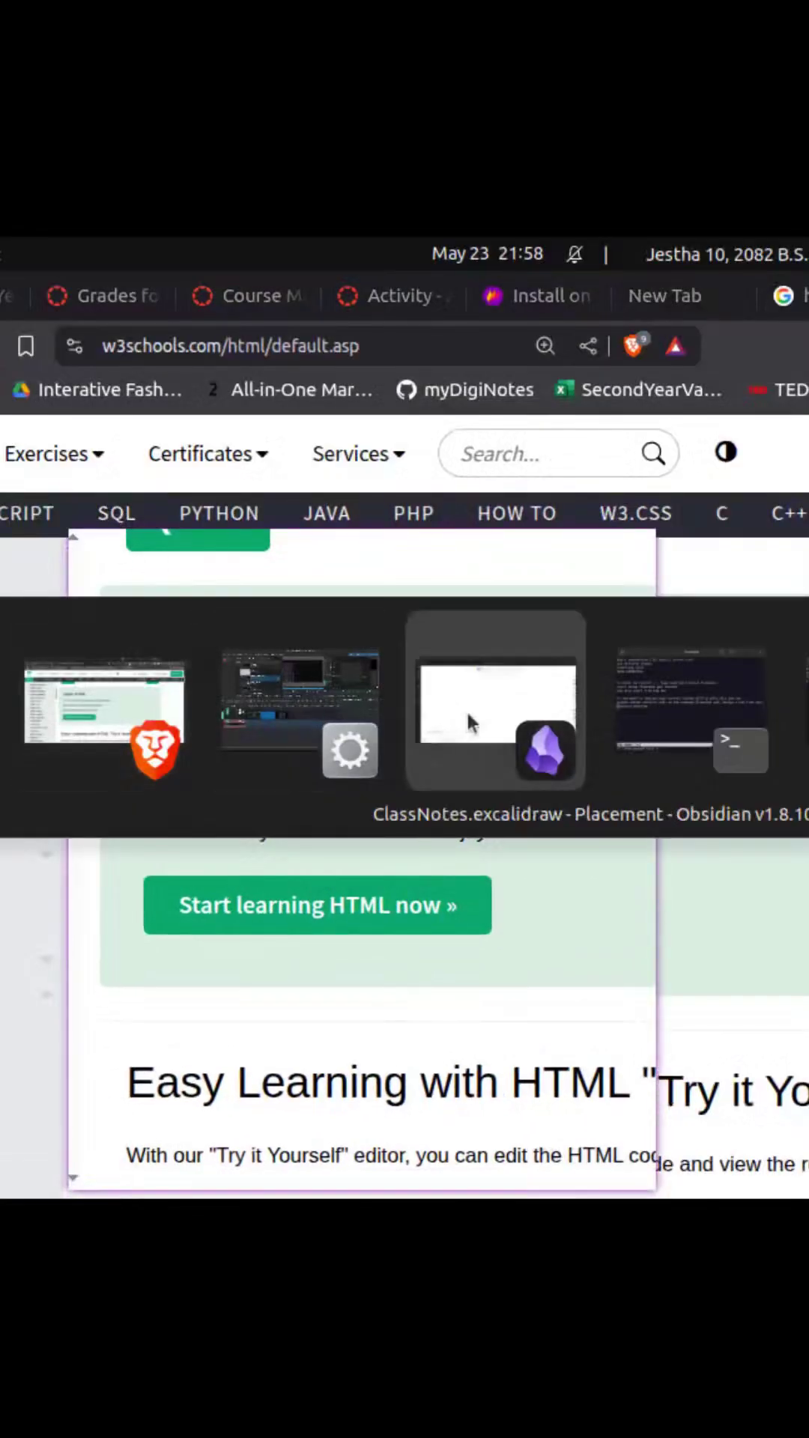
click(436, 724)
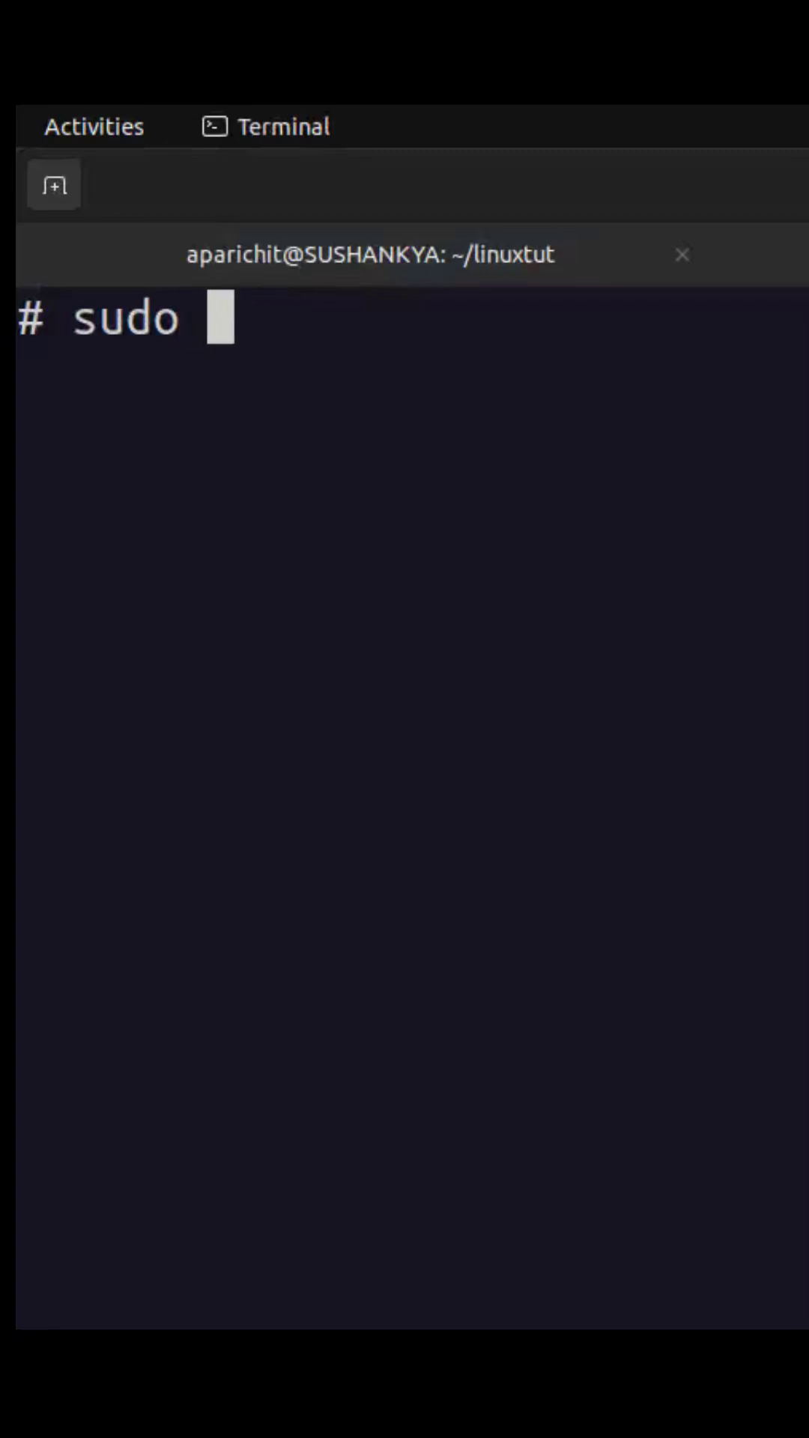
text(apt install)
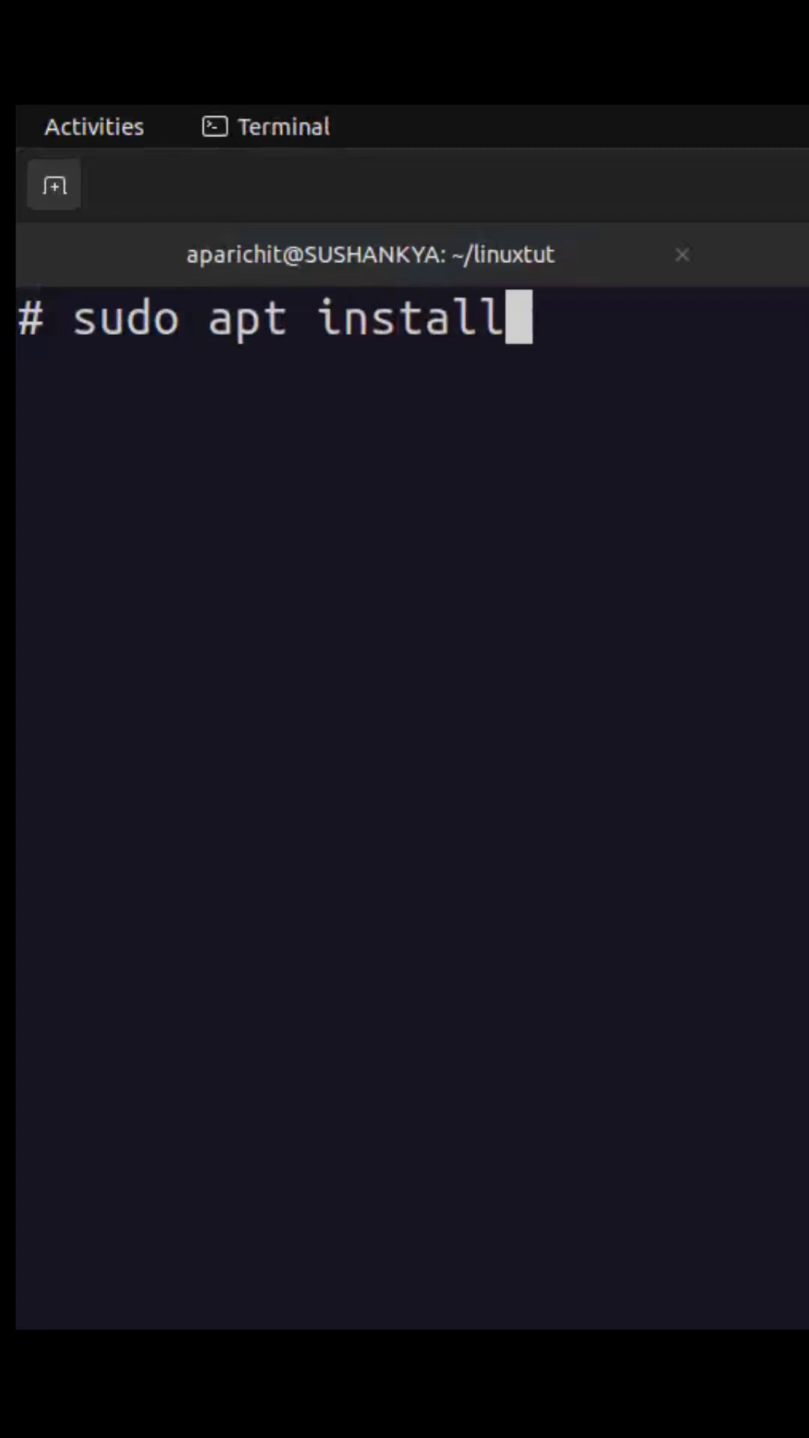
text( flameshot)
Run 'sudo apt install flameshot', then start a new screenshot capture.
key(Return)
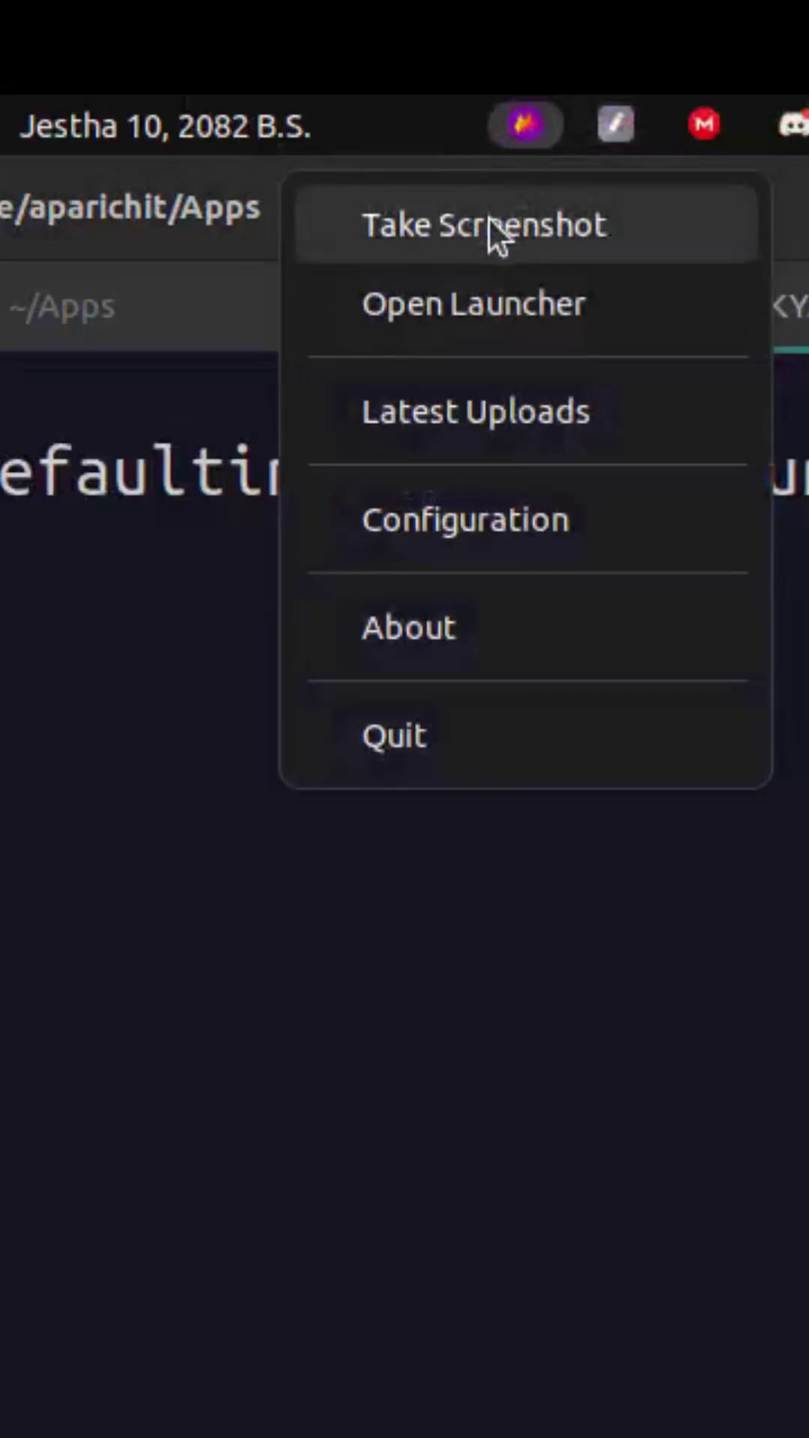
click(489, 225)
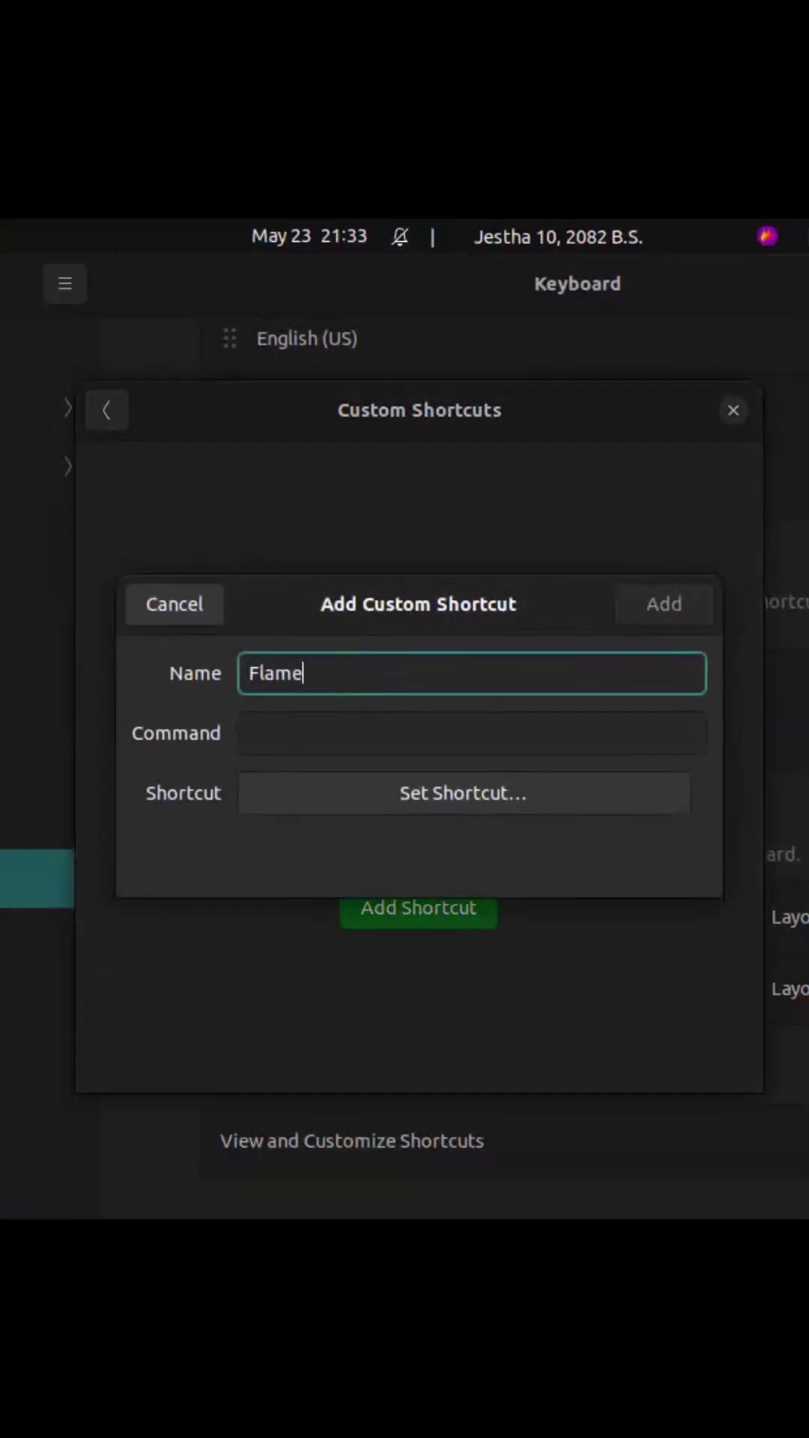
text(ot)
Save a custom Flameshot shortcut on the Print key, then test it with a screen capture.
key(Tab)
text(fl)
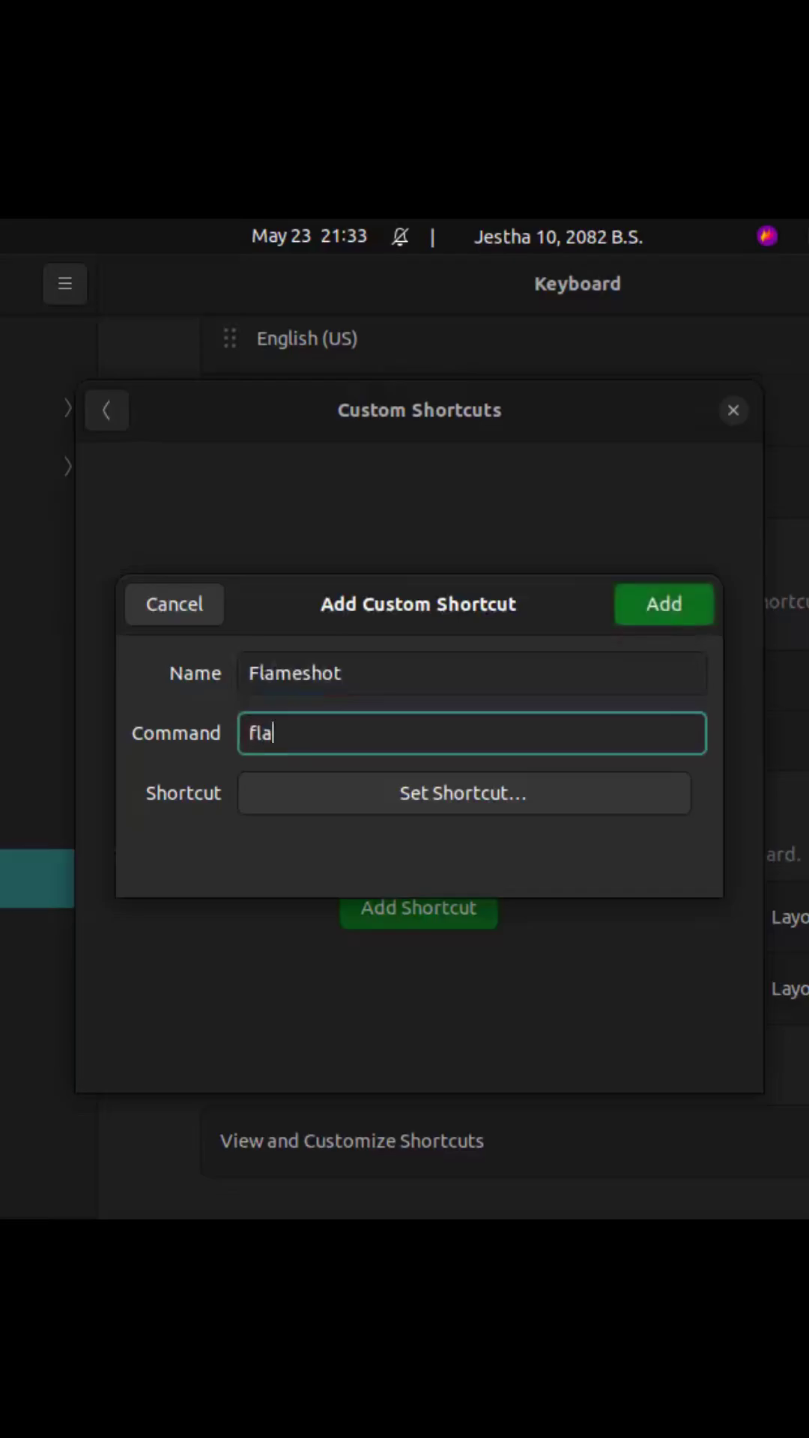
click(443, 795)
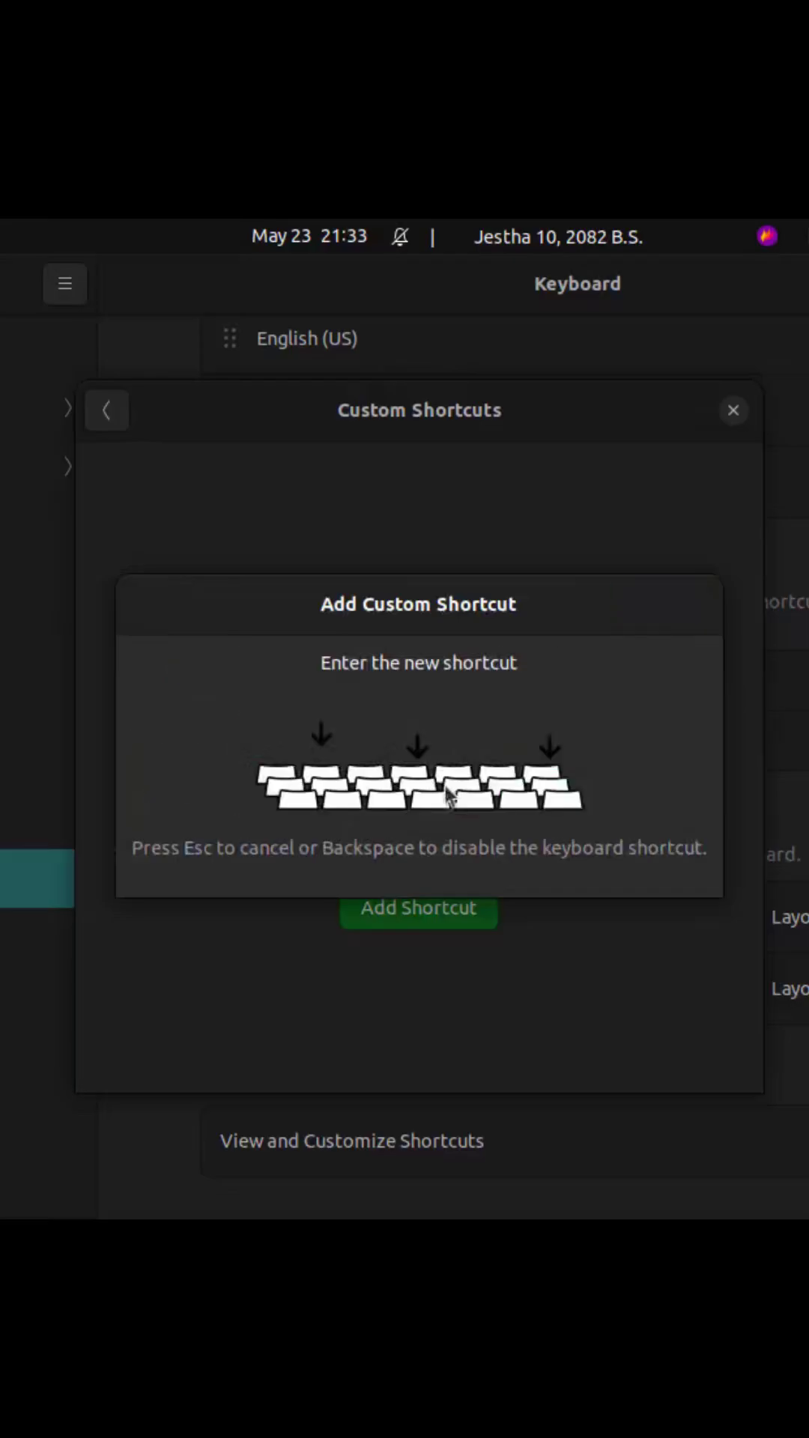
key(Print)
click(677, 607)
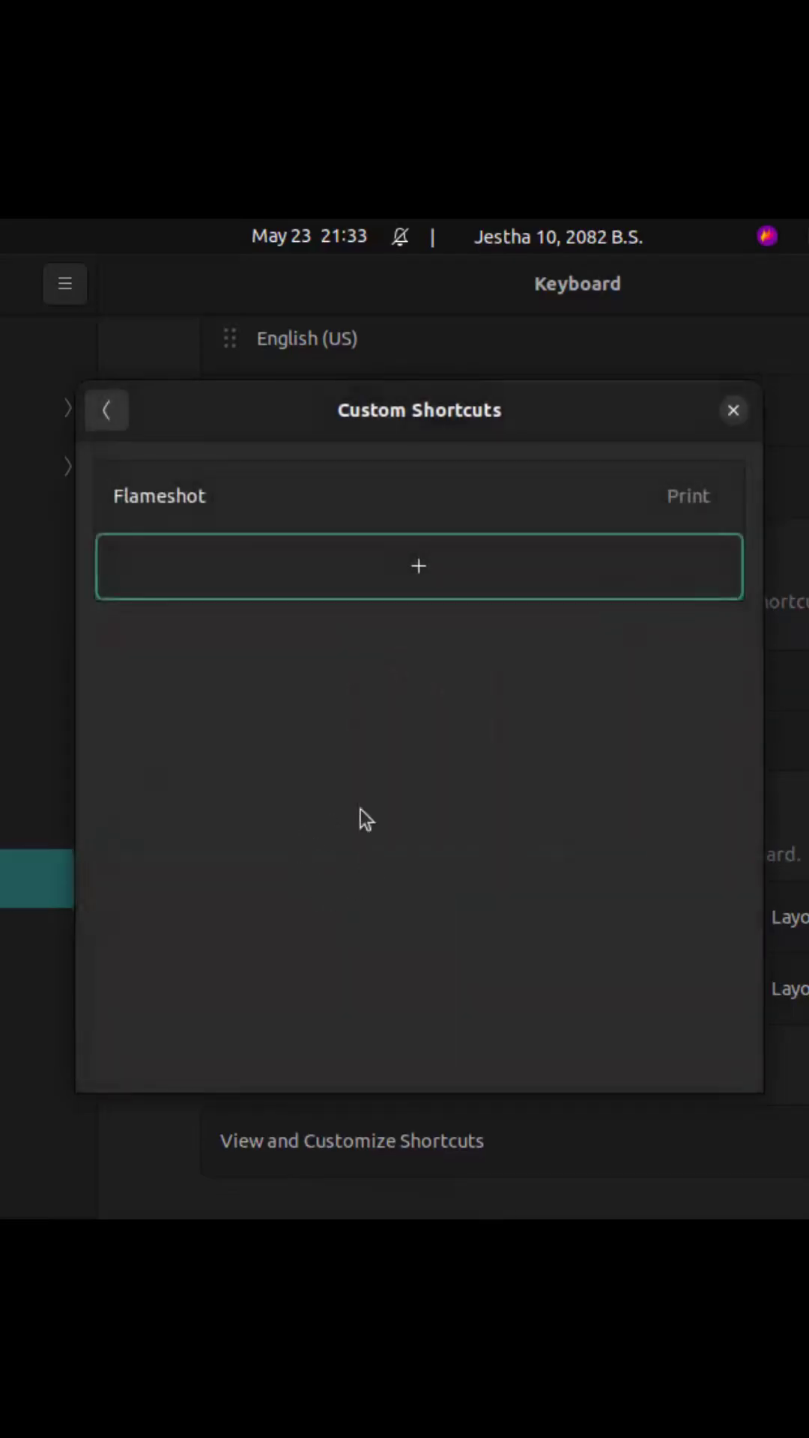
key(Print)
mouse_move(37, 332)
mouse_down()
mouse_move(751, 1134)
mouse_move(788, 1149)
mouse_up()
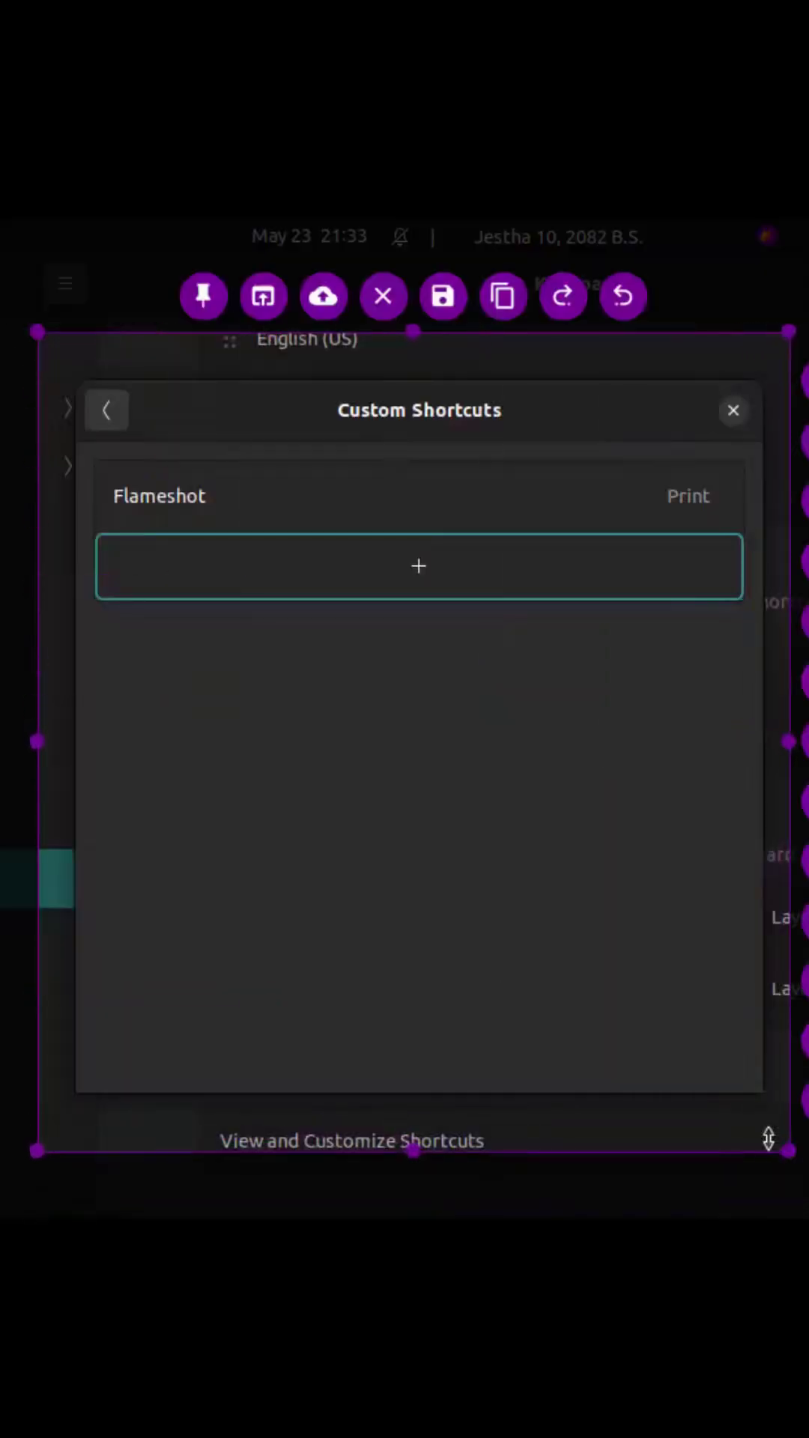